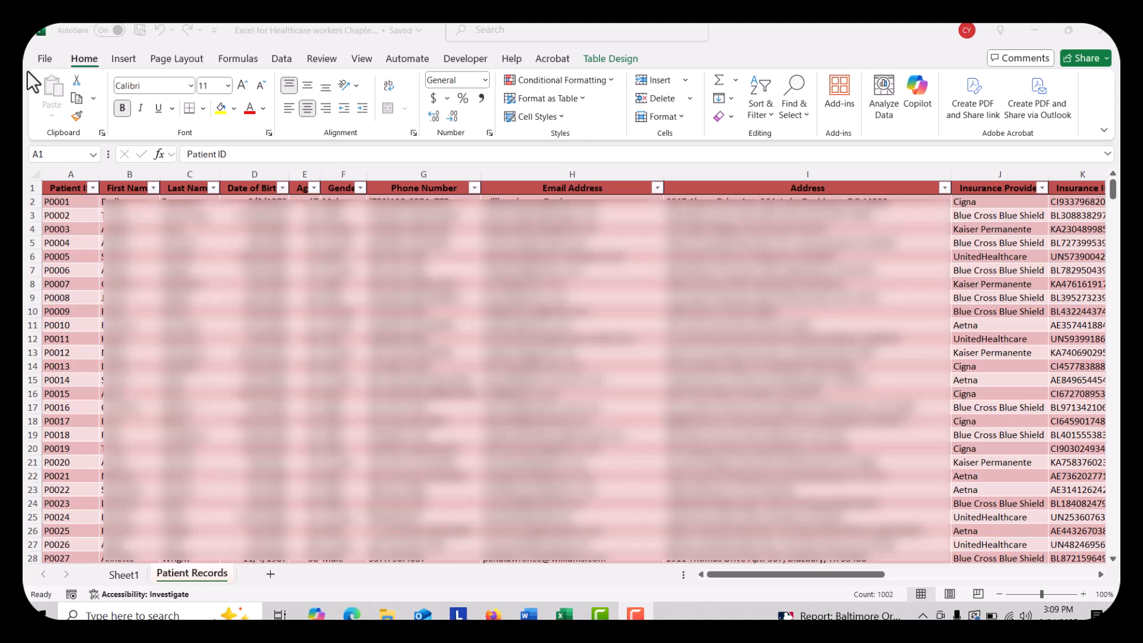
Insert a PivotChart and PivotTable based on Table1 of the Patient Records sheet, placed on a new worksheet.
click(115, 64)
click(116, 63)
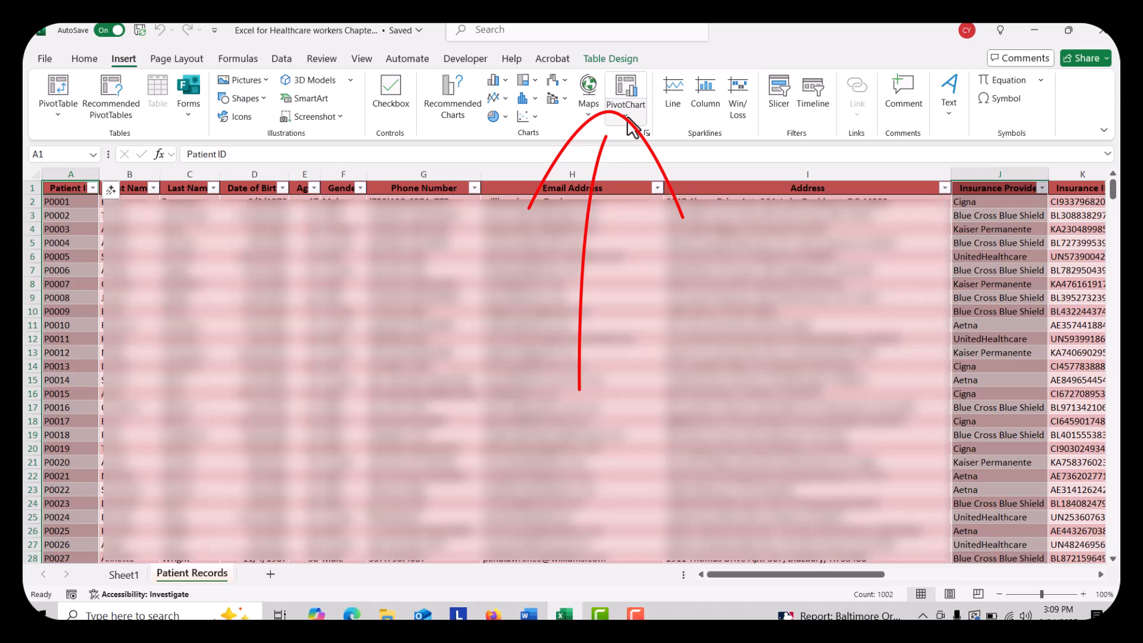
click(628, 117)
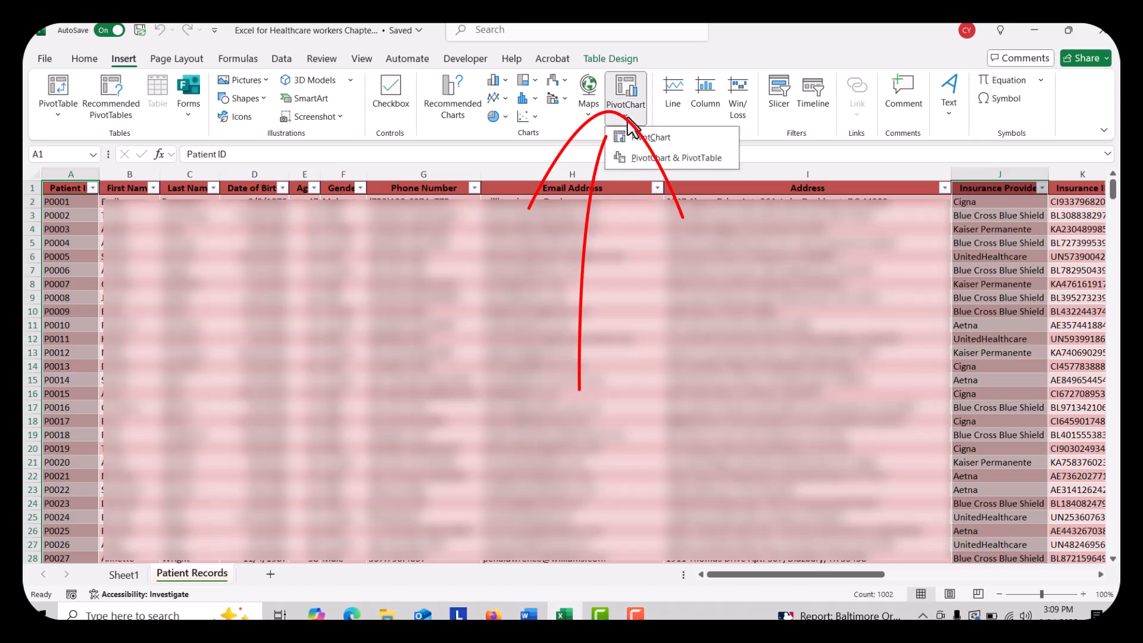
click(646, 158)
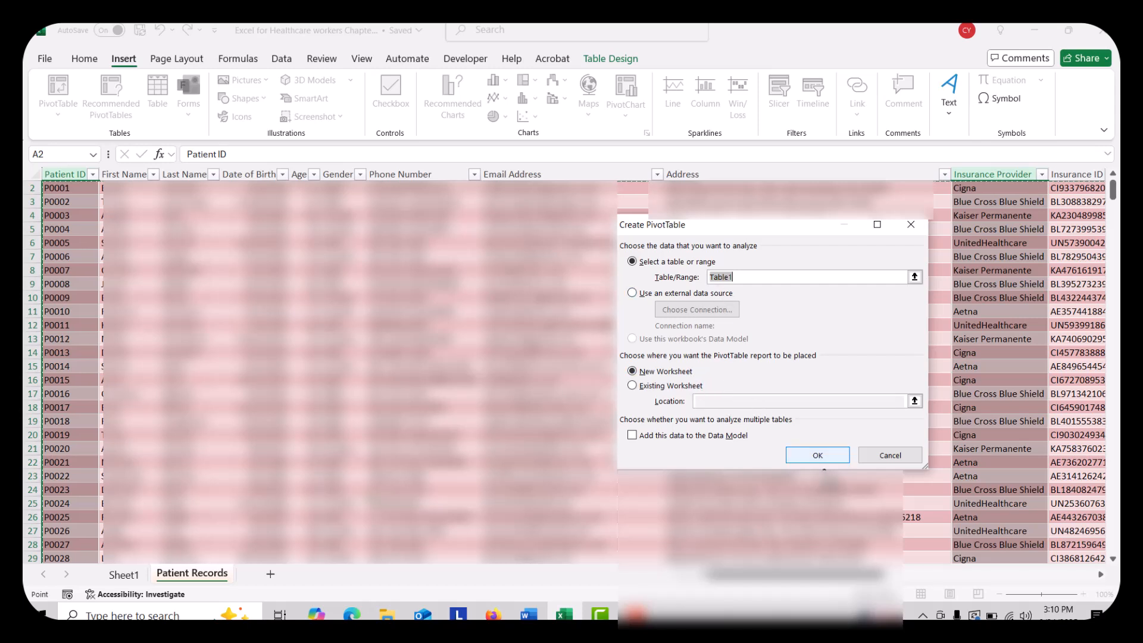
click(833, 457)
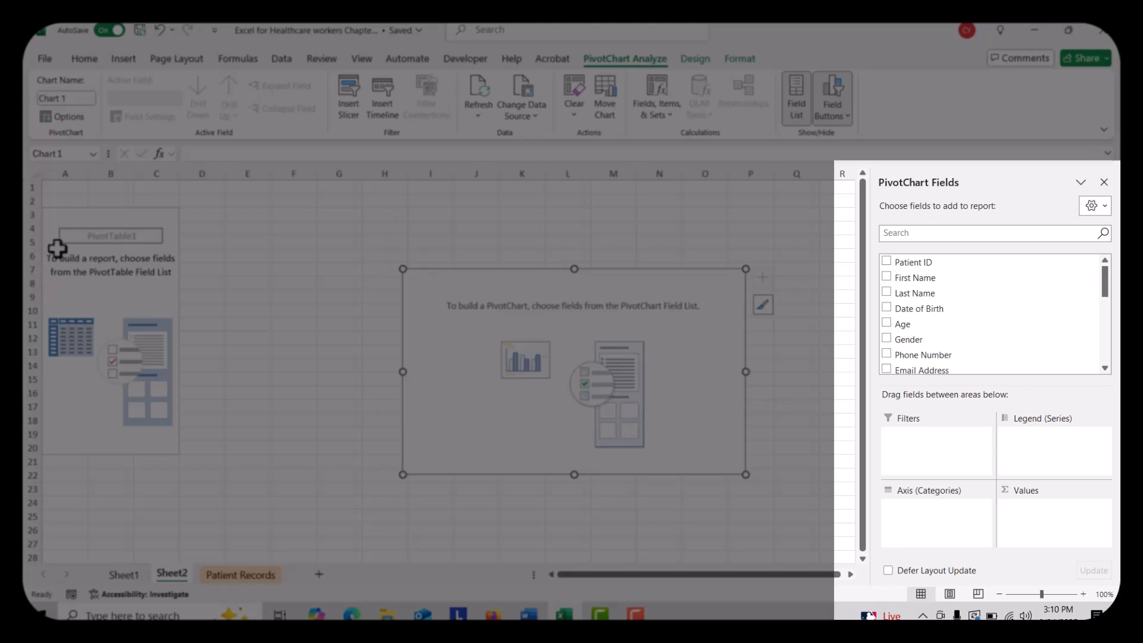
Select the empty PivotTable and examine all the fields available for the report, from Patient ID to Status2.
click(92, 309)
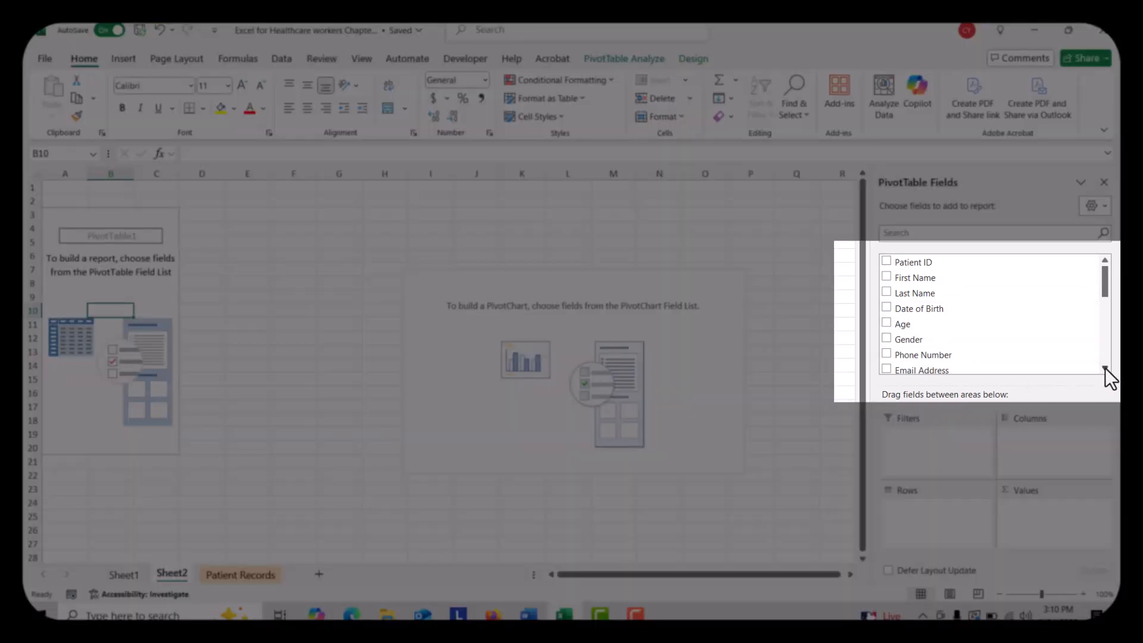
click(1105, 368)
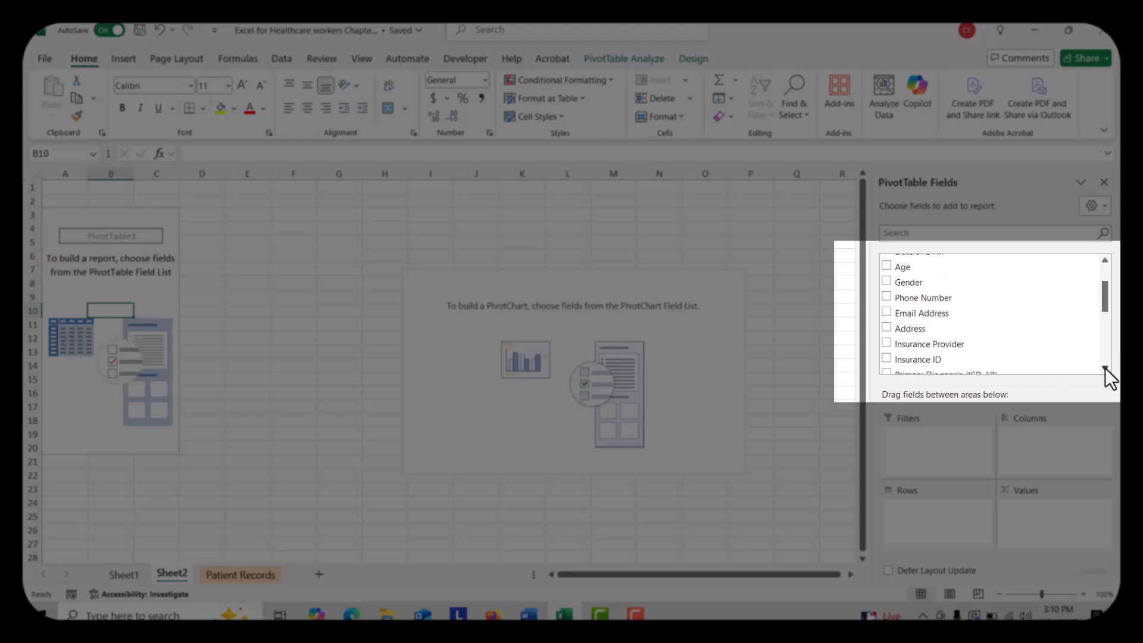
click(1105, 368)
click(1105, 368)
click(1105, 368)
click(1106, 368)
click(1105, 368)
click(1105, 368)
click(1105, 369)
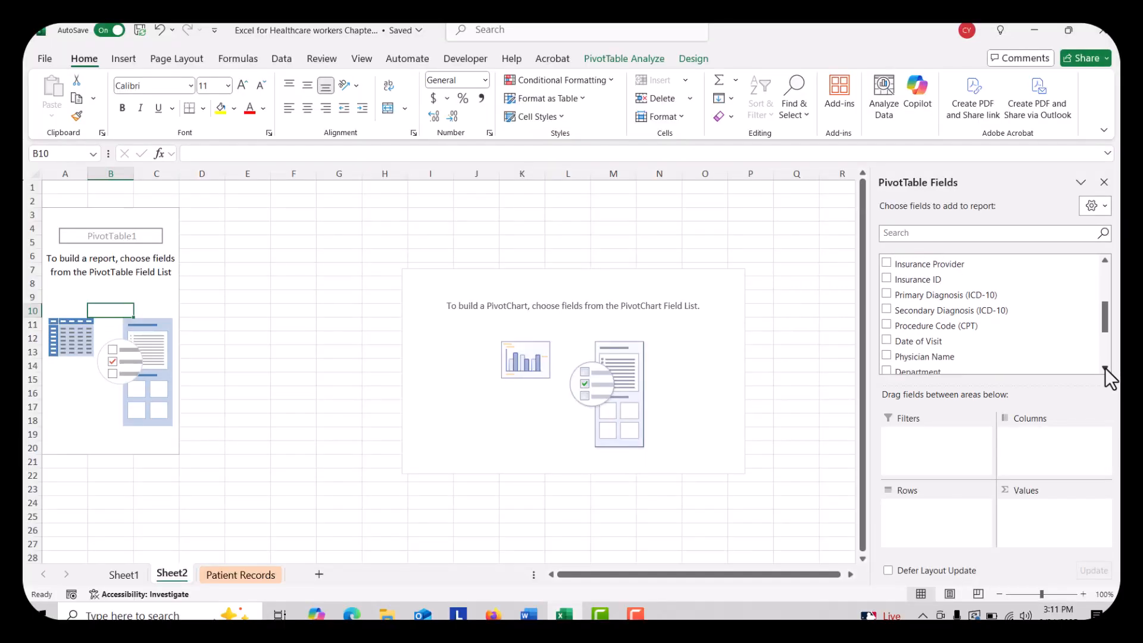
click(1104, 368)
click(1105, 368)
click(1105, 368)
click(1105, 368)
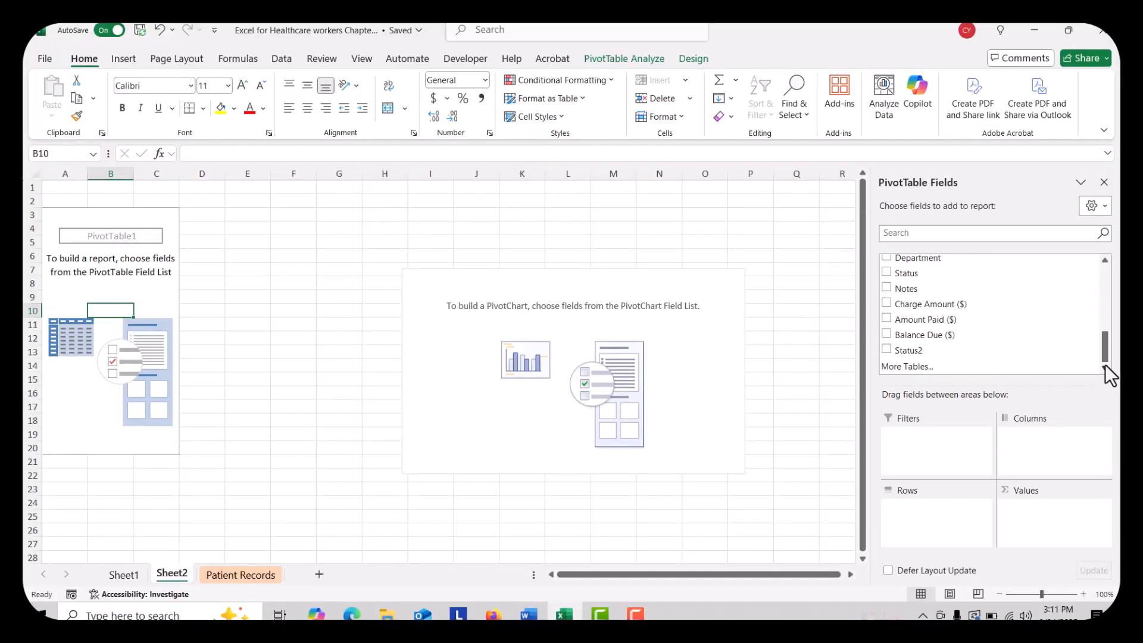
drag(1104, 356, 1099, 247)
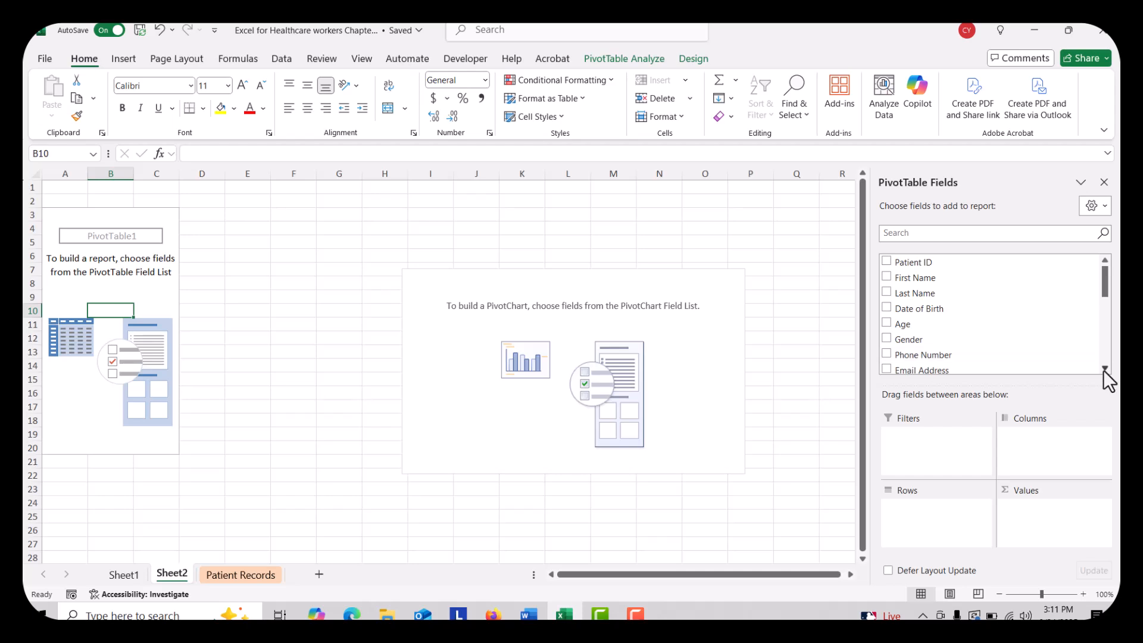
Add Insurance Provider as the PivotTable's row field and Patient ID as its value field.
drag(1105, 371, 1104, 371)
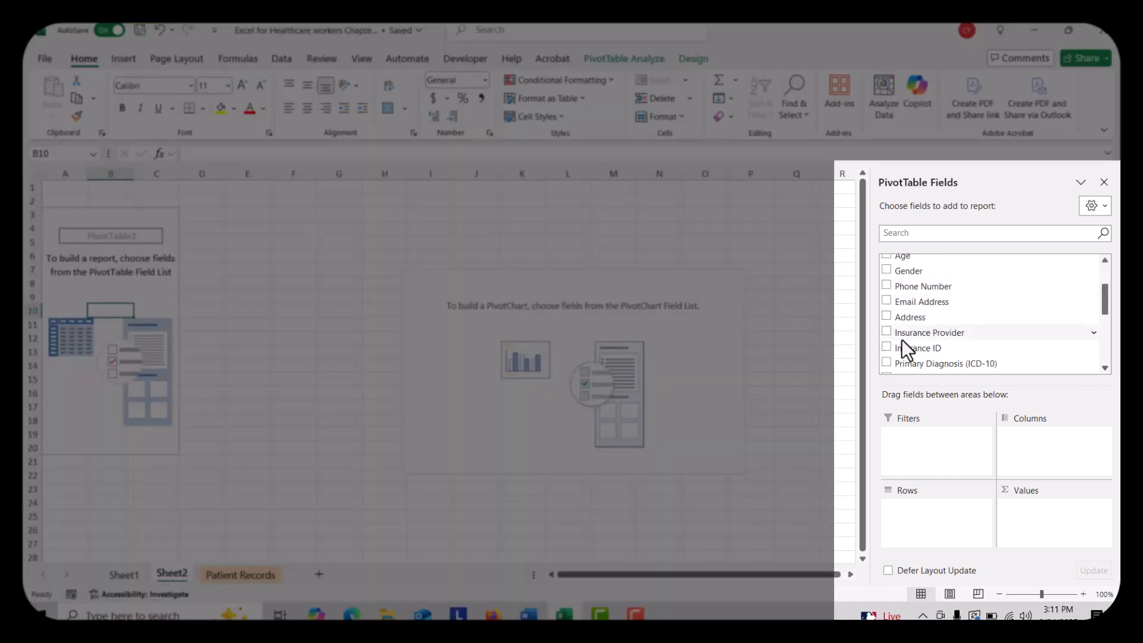
drag(903, 340, 922, 519)
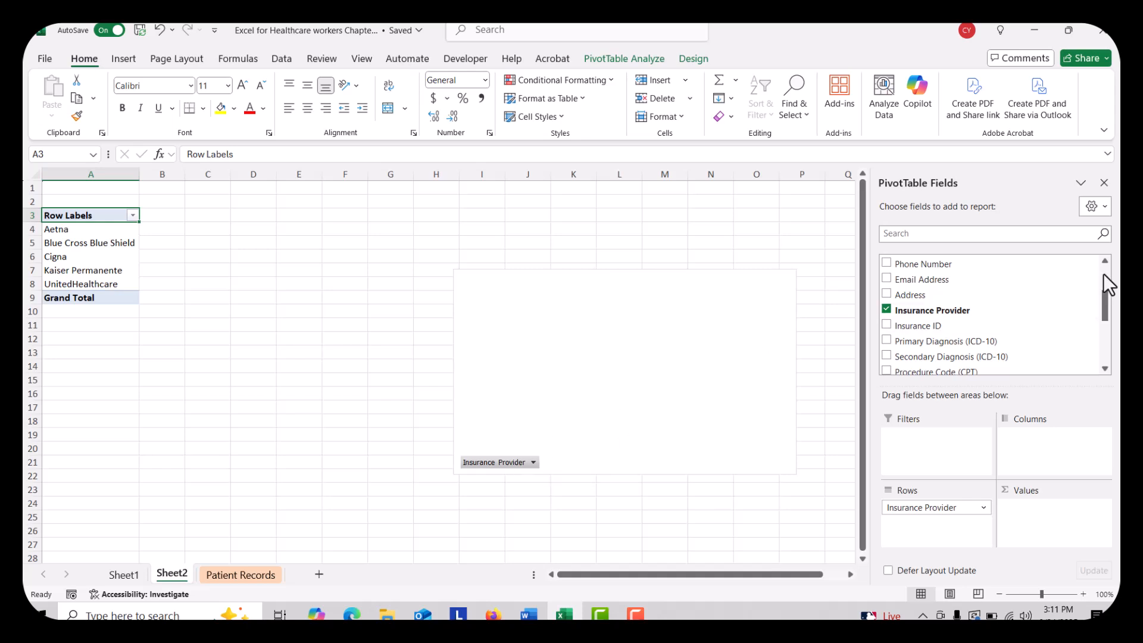
drag(1104, 301, 1103, 280)
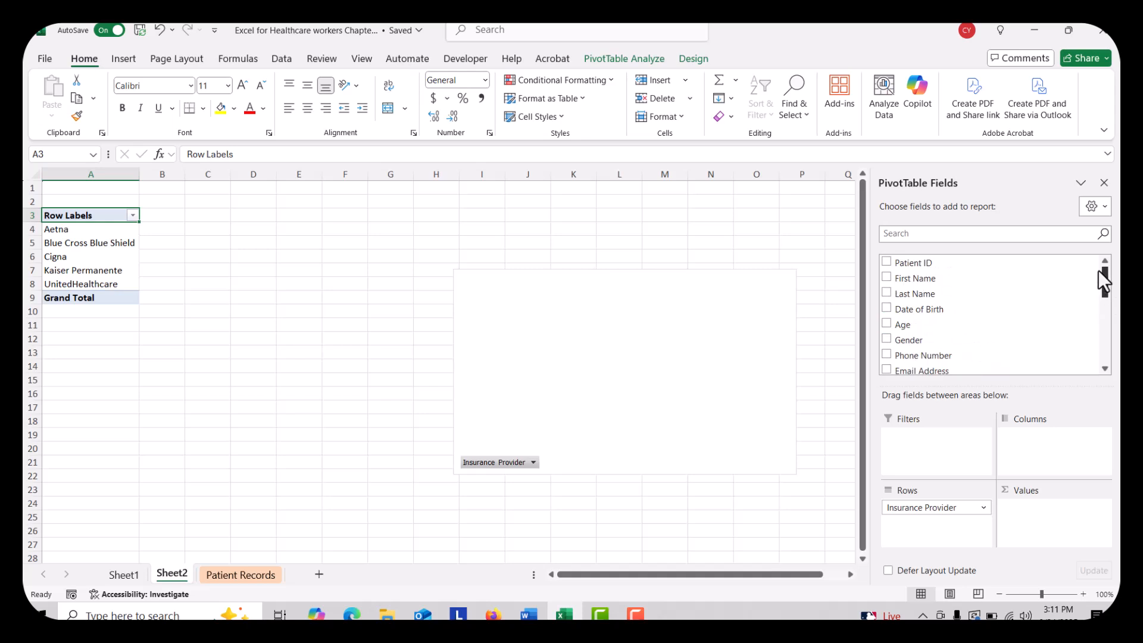
click(915, 262)
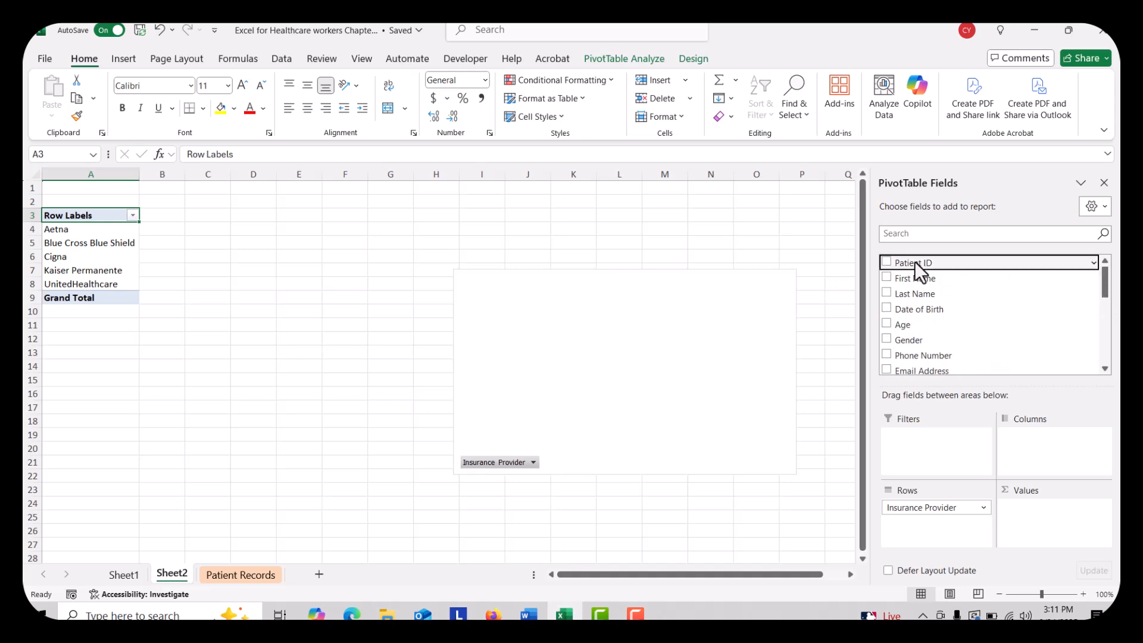
drag(915, 262, 1024, 517)
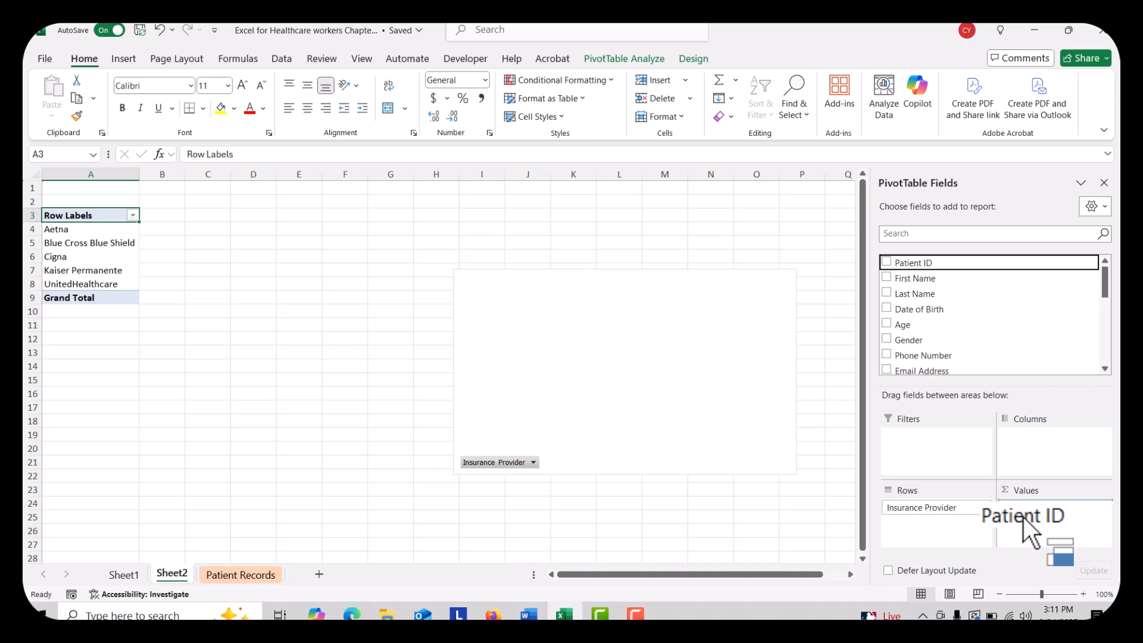
drag(1024, 517, 1024, 518)
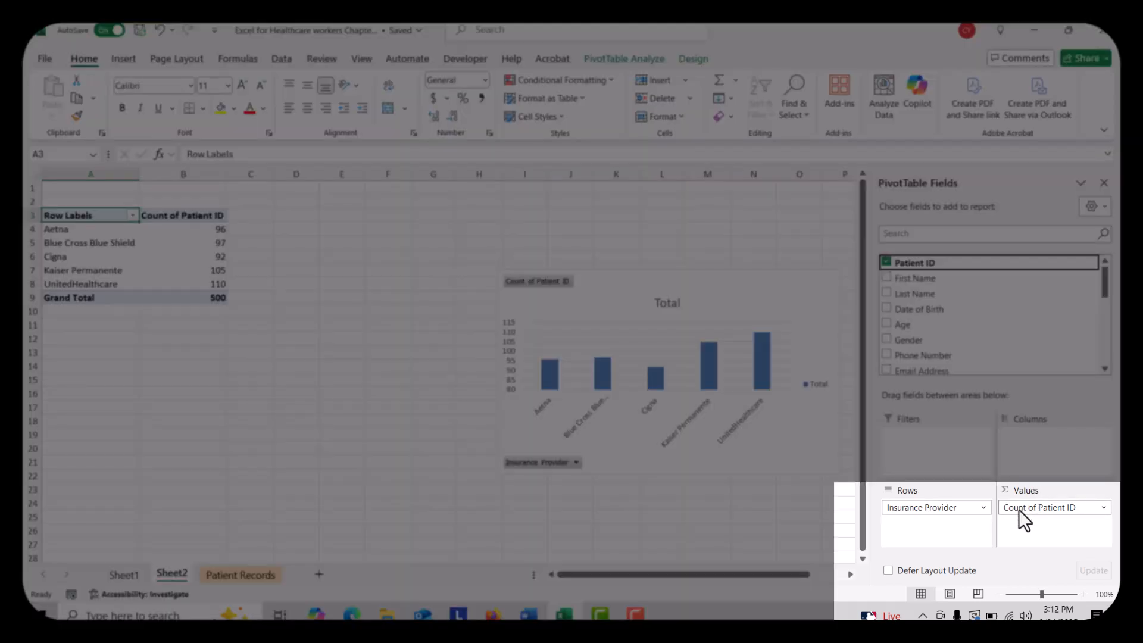
Check the value field settings of Patient ID and keep Count as the summary calculation.
click(1019, 510)
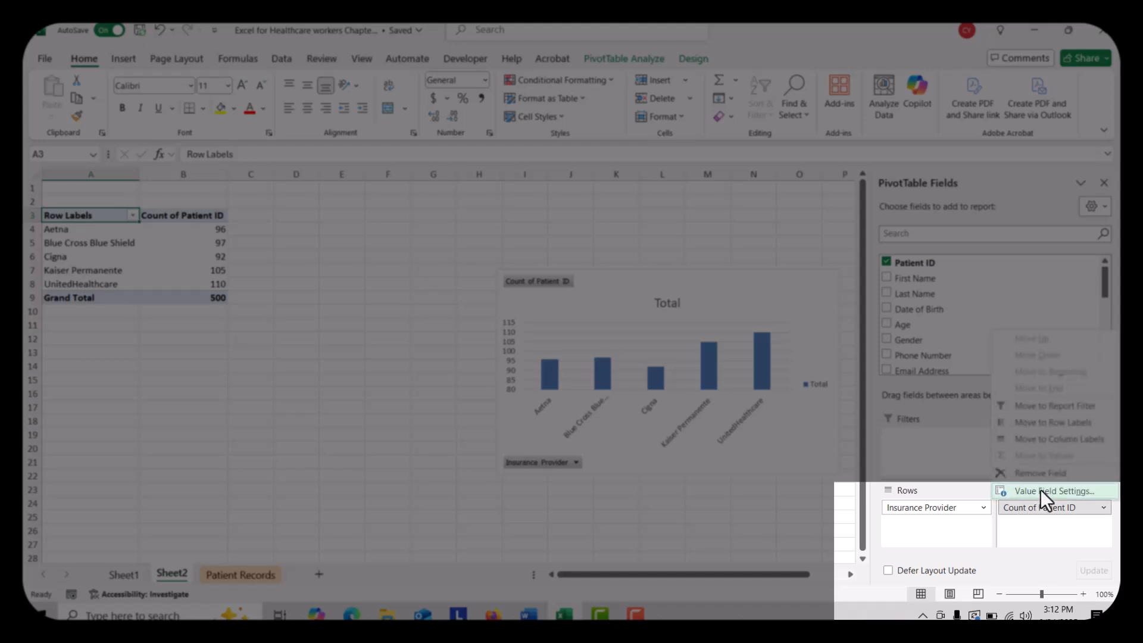
click(1040, 489)
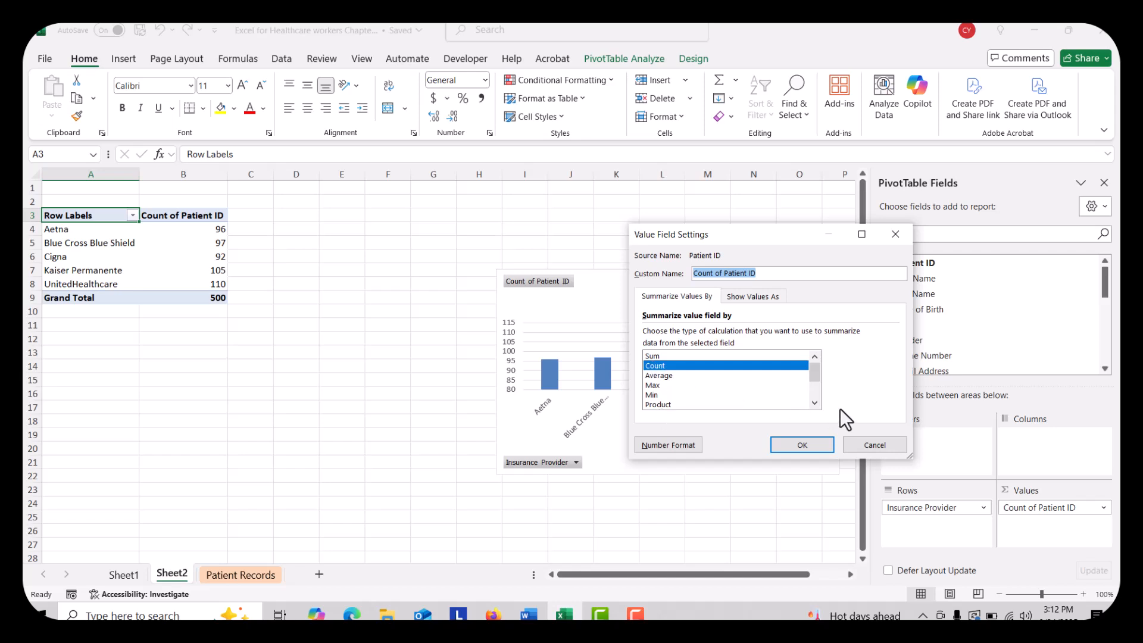
click(808, 451)
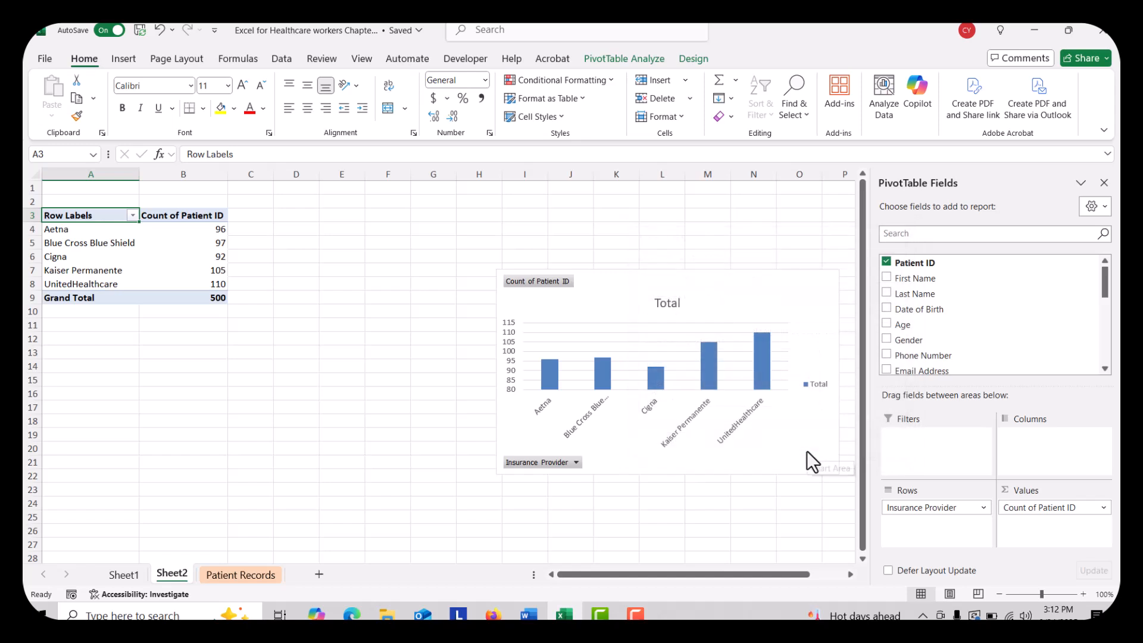
Move the PivotChart next to the PivotTable, with its upper corner at about cell E3, and deselect it.
drag(723, 281, 555, 228)
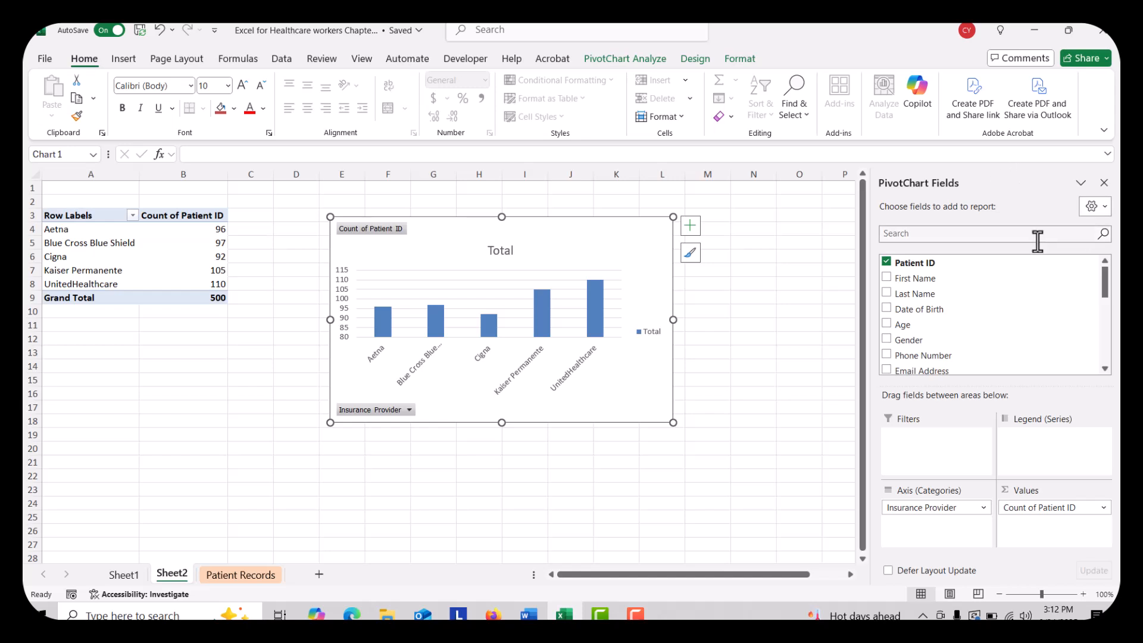
click(805, 354)
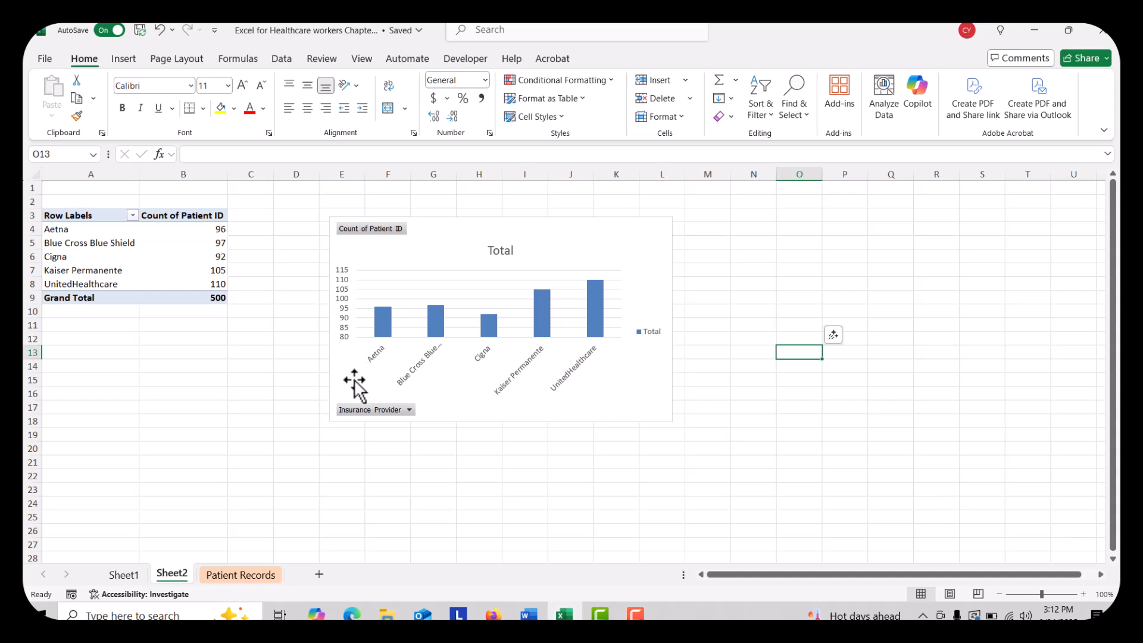
Examine the sort and filter options of the row labels and the list of available chart elements.
click(132, 216)
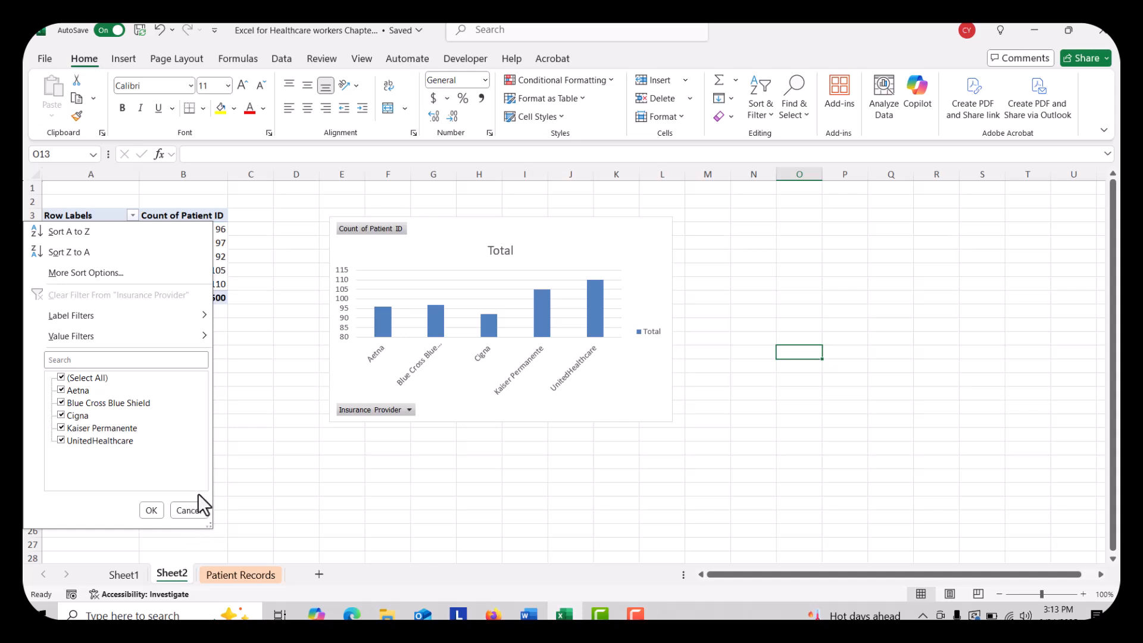
click(187, 510)
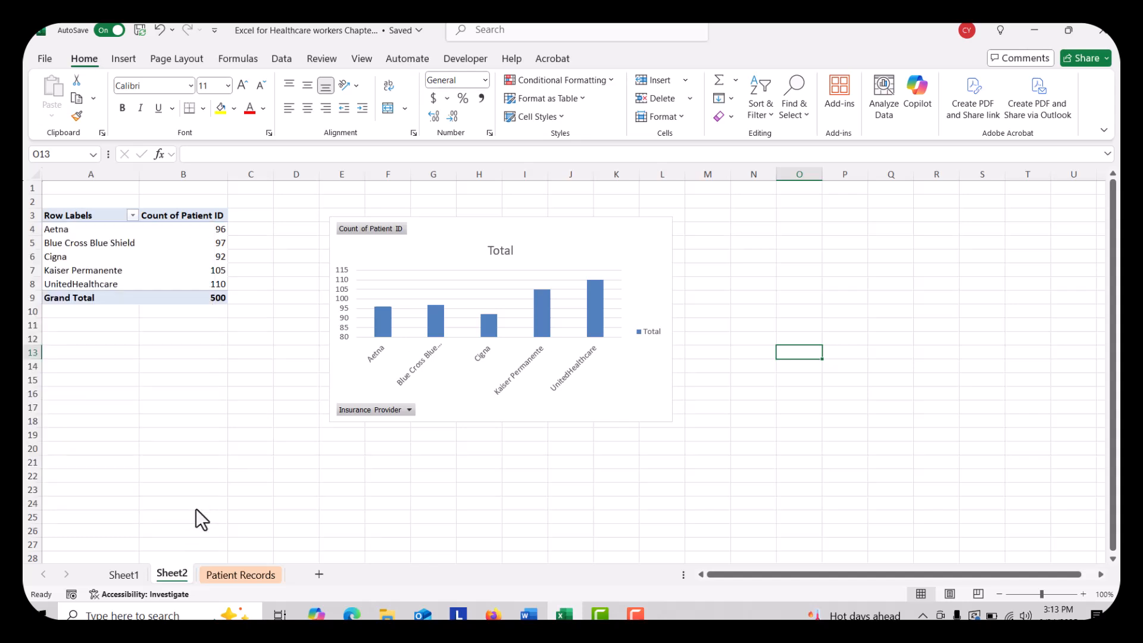
click(543, 262)
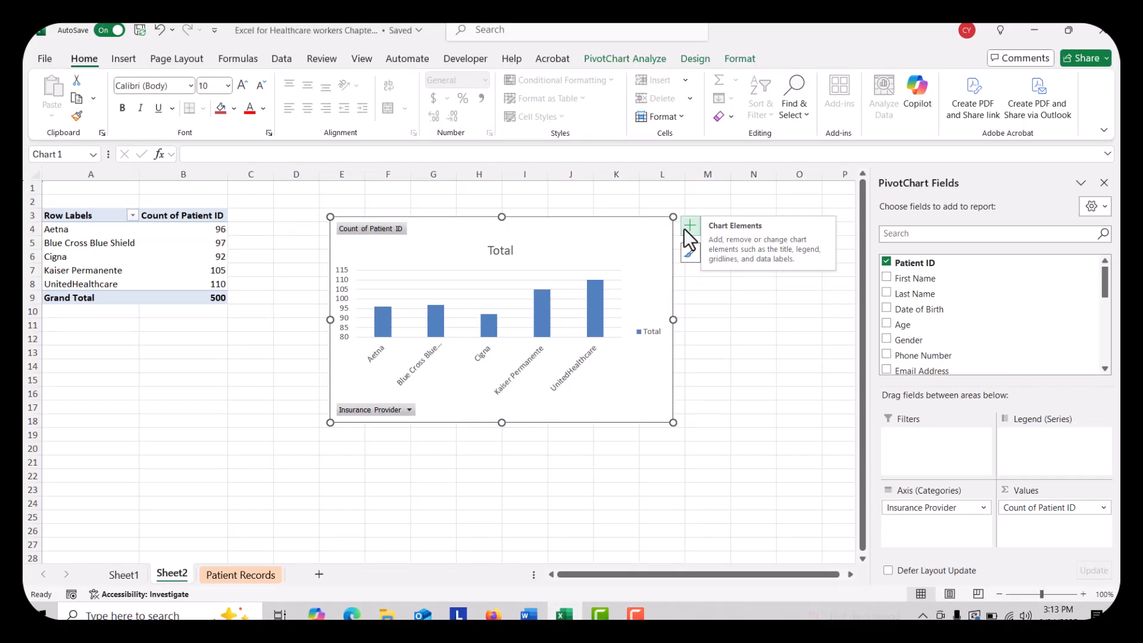
click(684, 229)
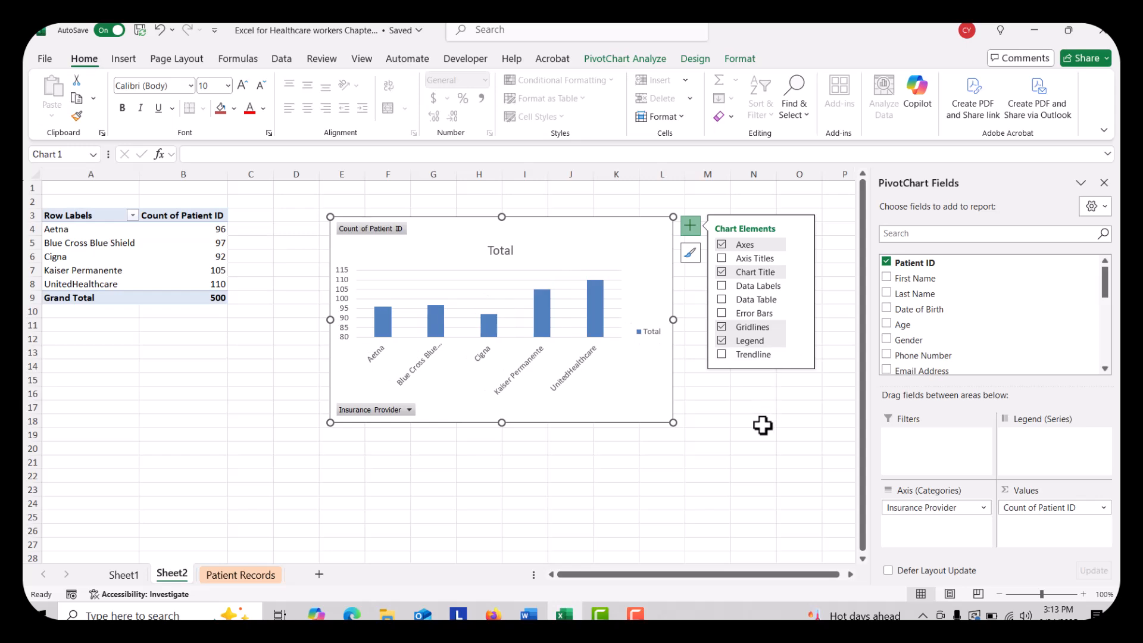
click(551, 473)
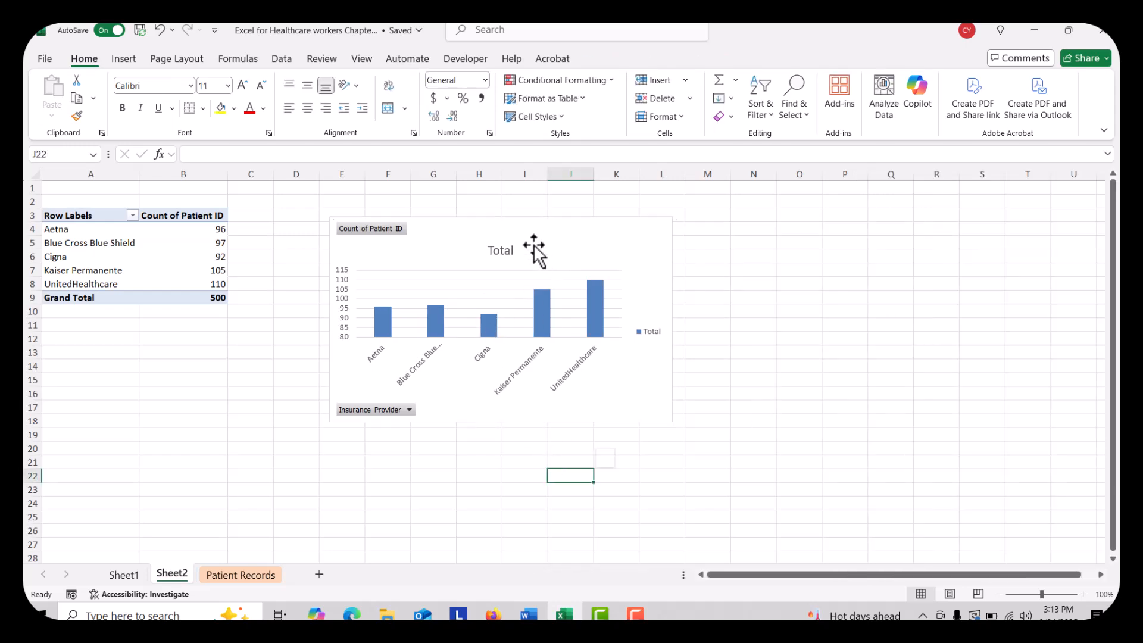
Change the chart title to "Total of Insurance Providers".
click(502, 251)
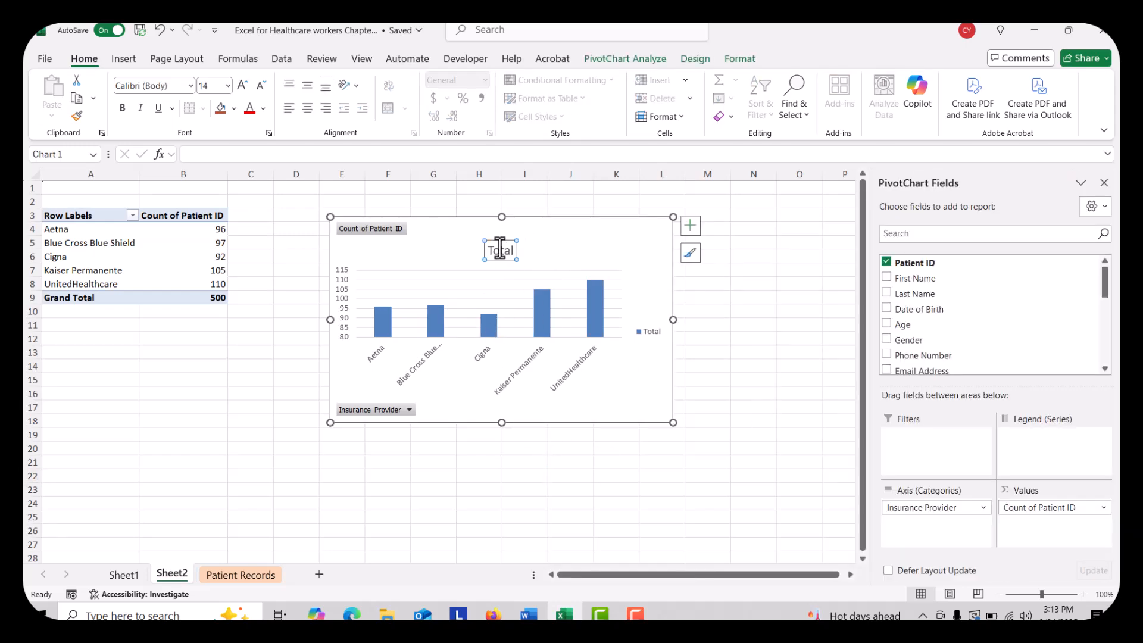
click(508, 250)
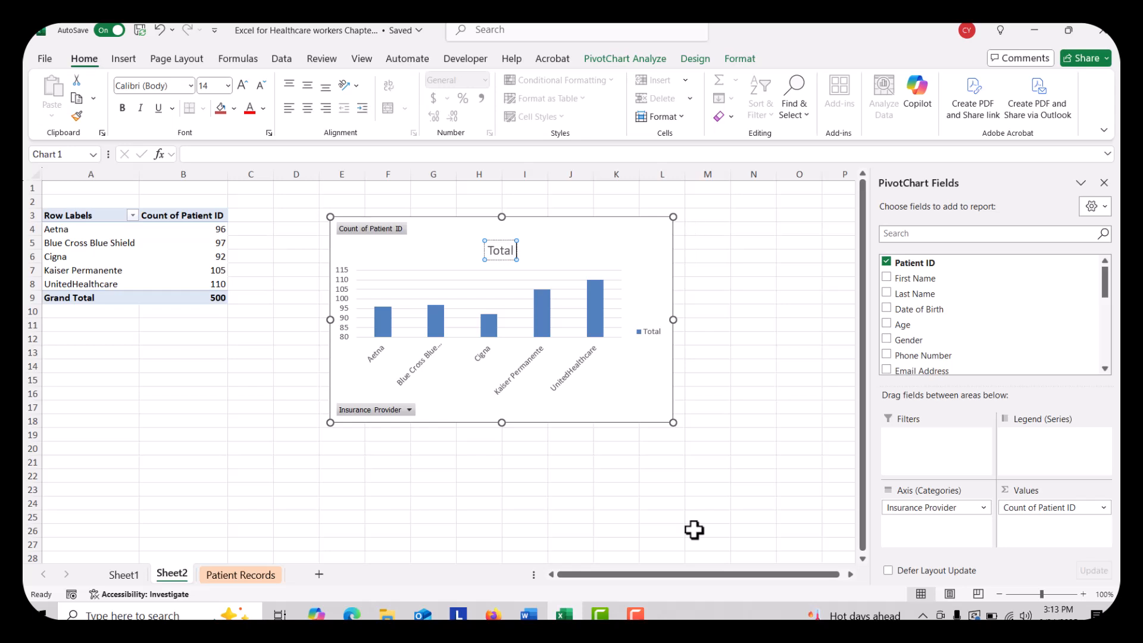
text(of Insuran)
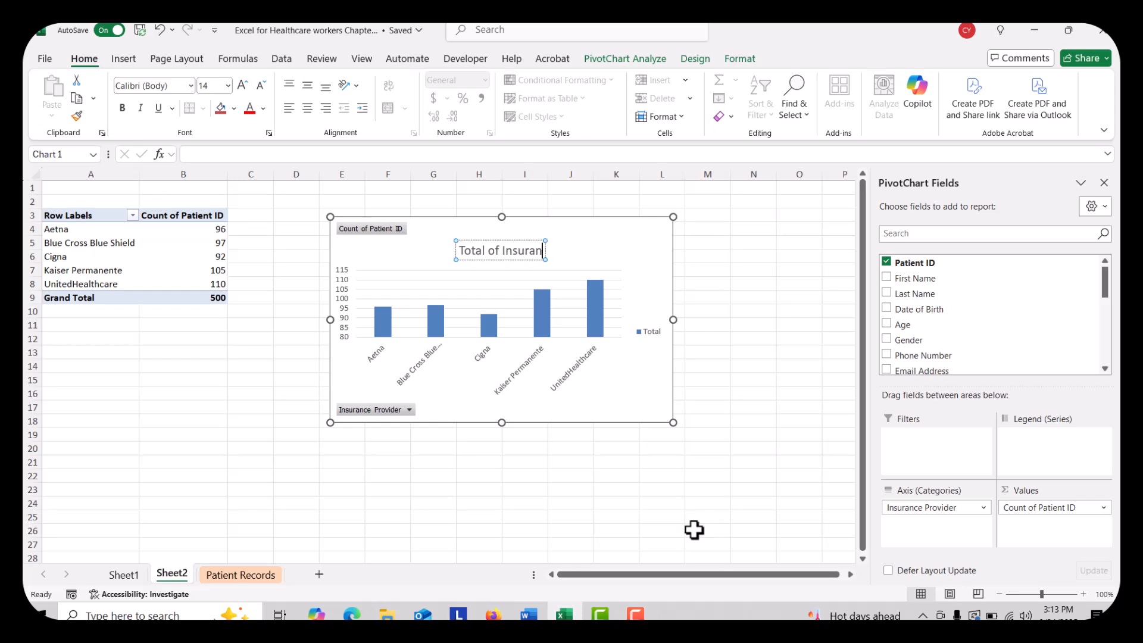
text(ce Providers)
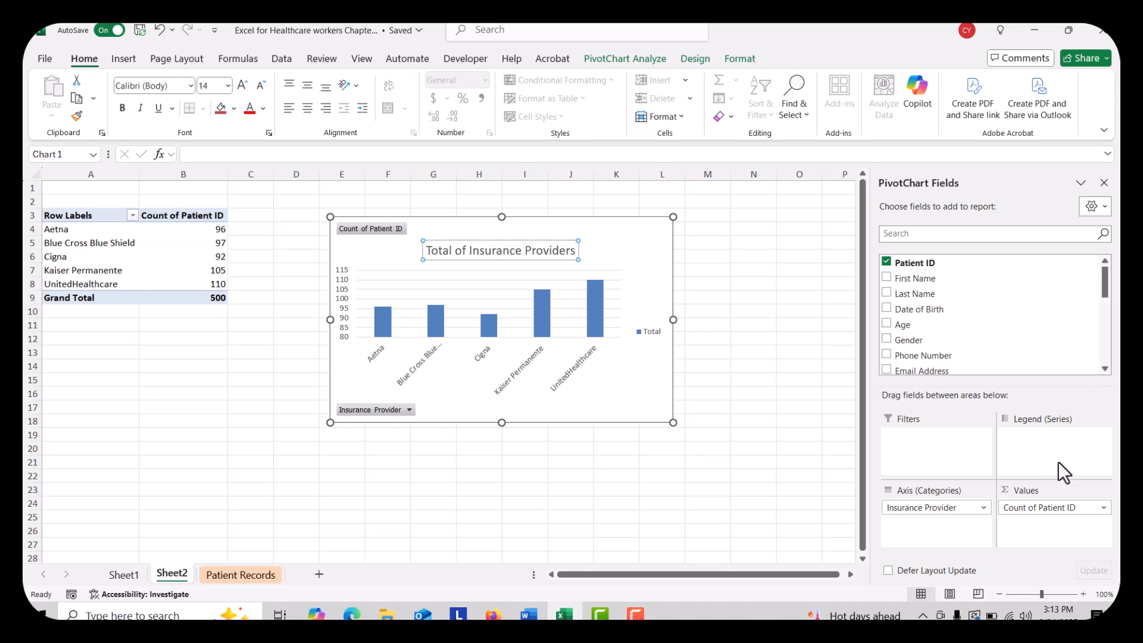
click(778, 435)
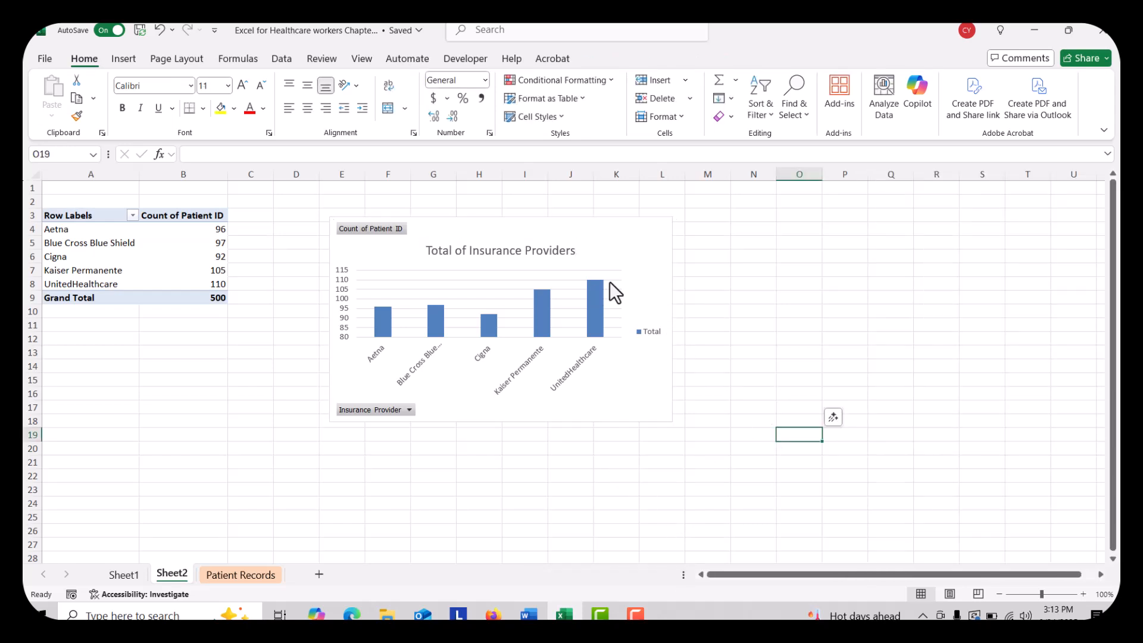
Look through the chart styles and apply the third Colorful palette, the one starting with red, to the chart.
click(670, 245)
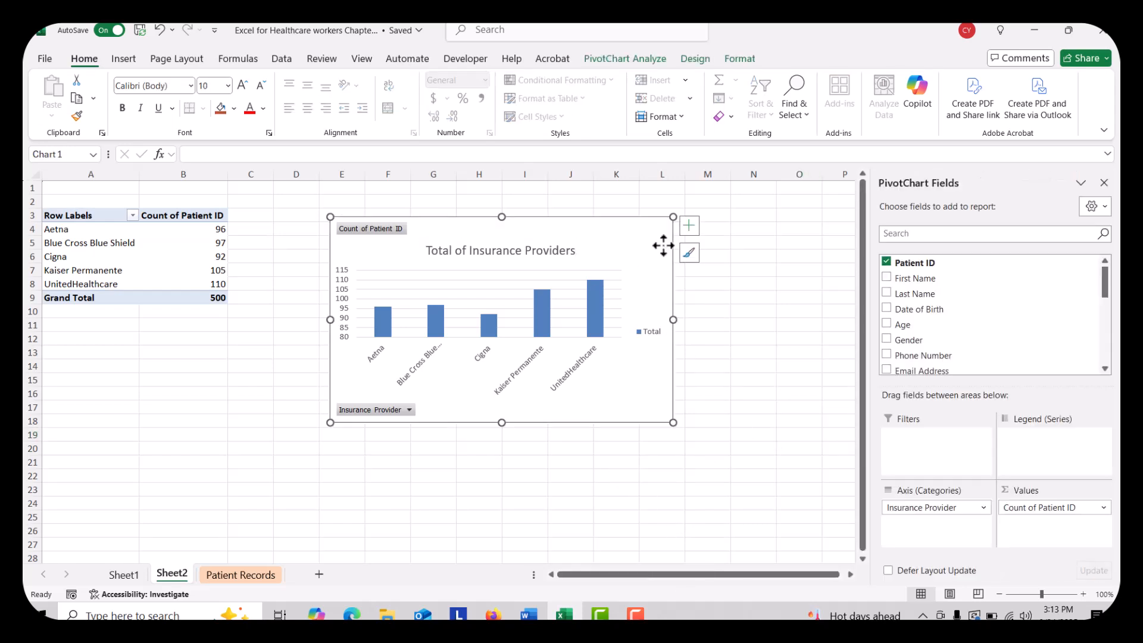
click(690, 260)
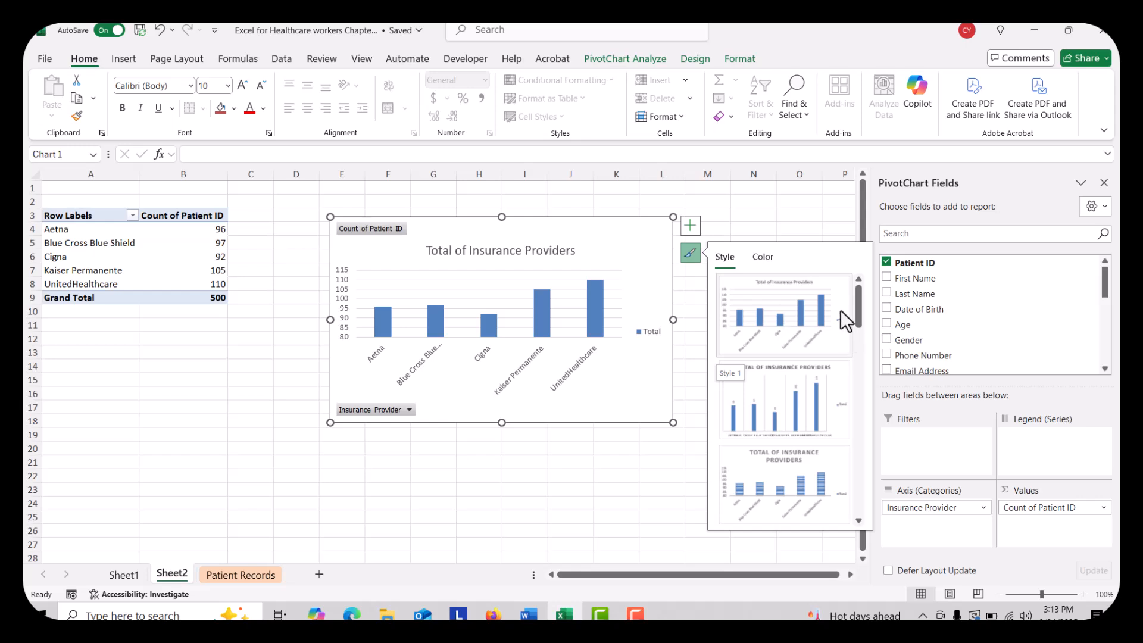
drag(861, 314, 846, 271)
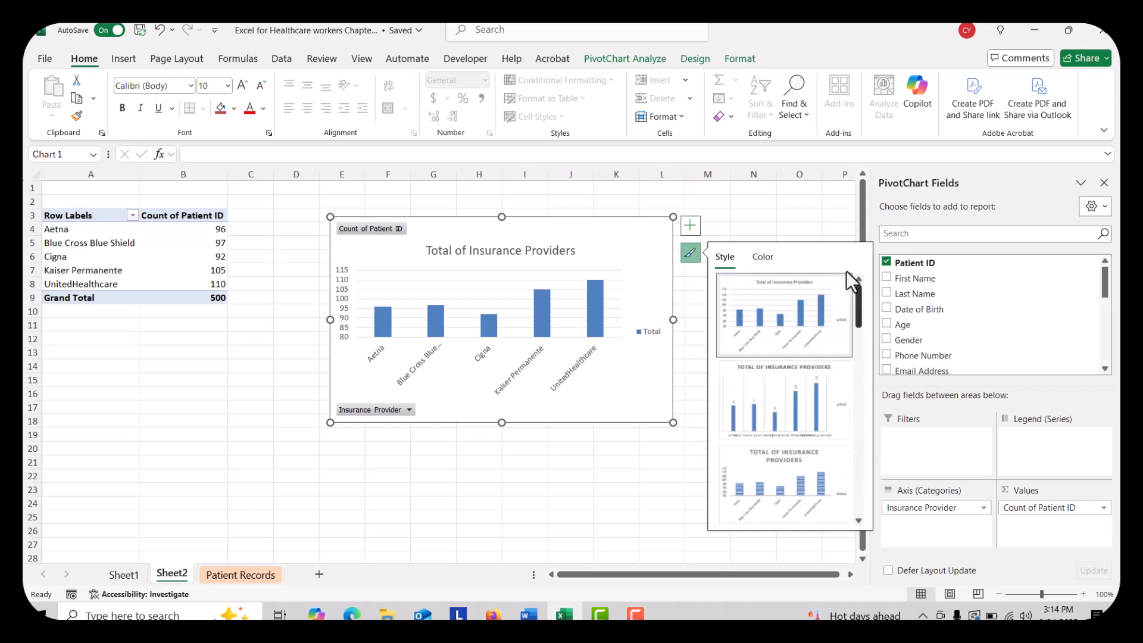
click(759, 257)
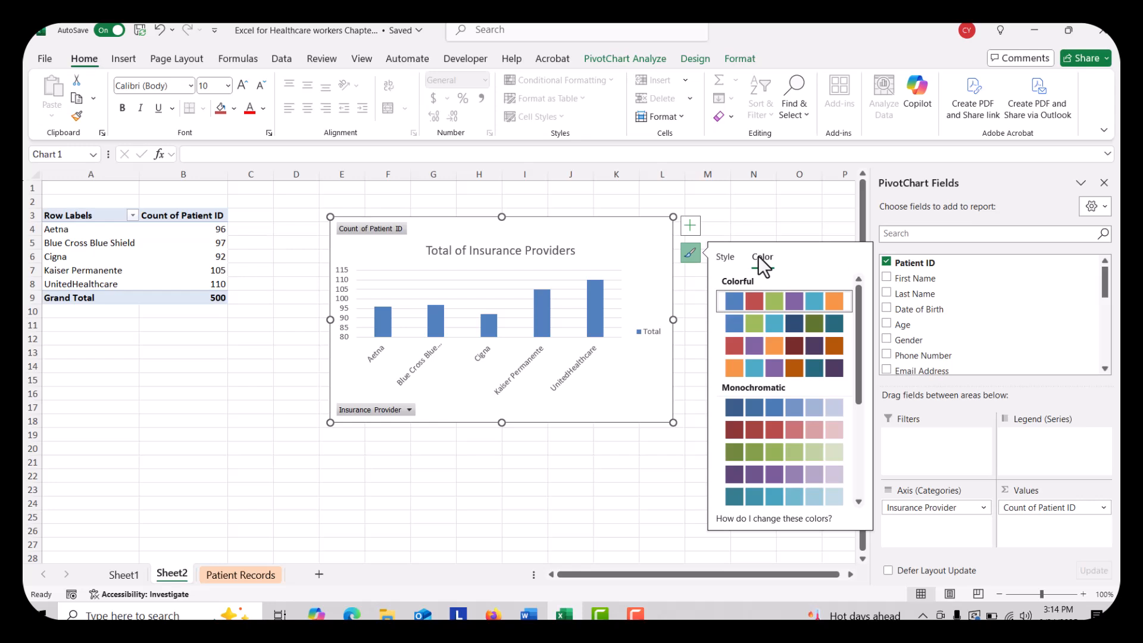
click(733, 347)
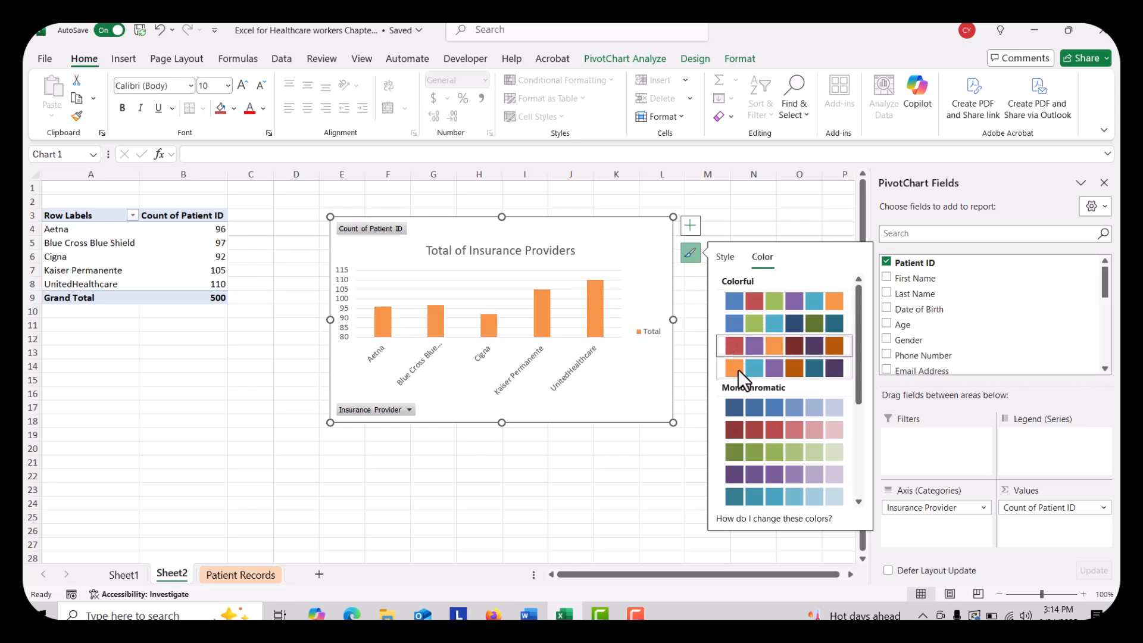
Compare a blue monochromatic palette, apply the fourth Colorful palette, the one starting with orange, to the chart and deselect it.
click(734, 408)
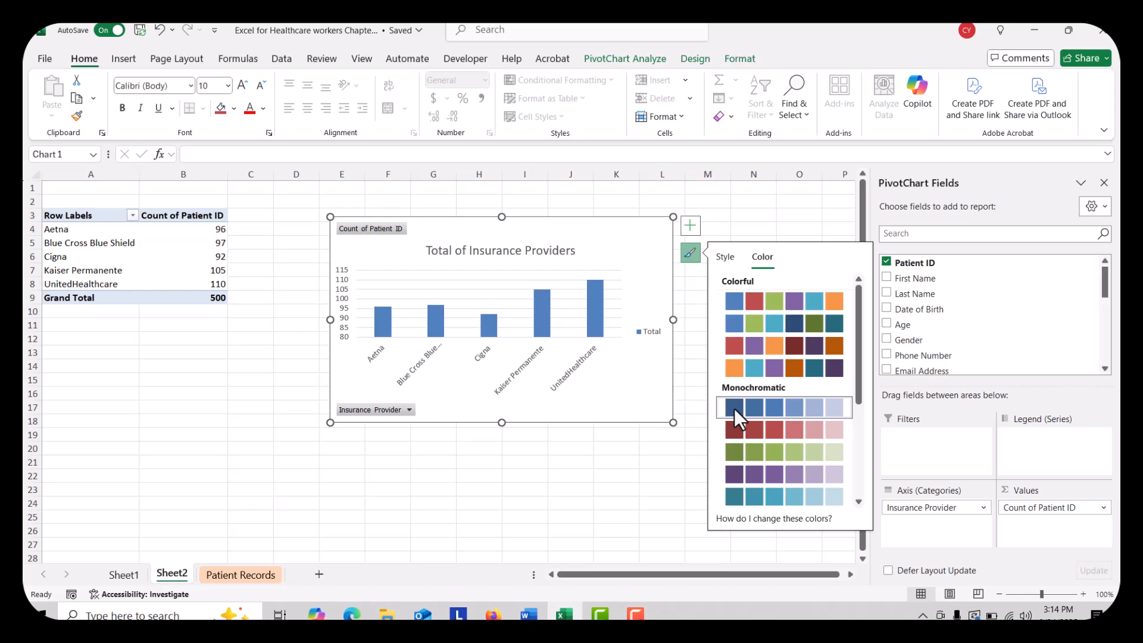
click(737, 371)
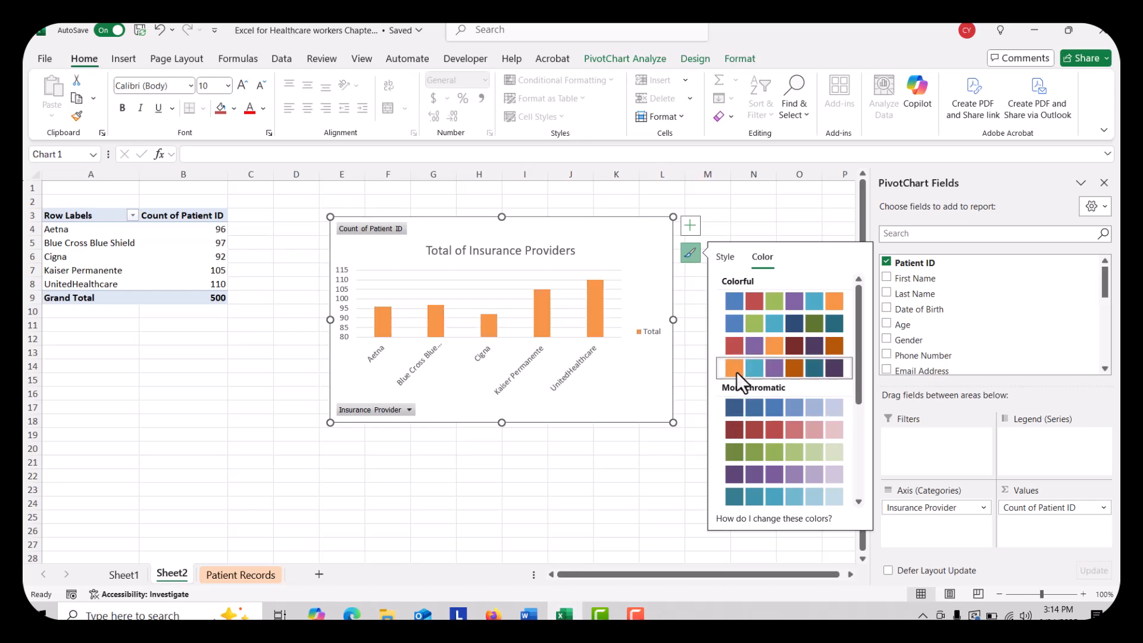
click(607, 463)
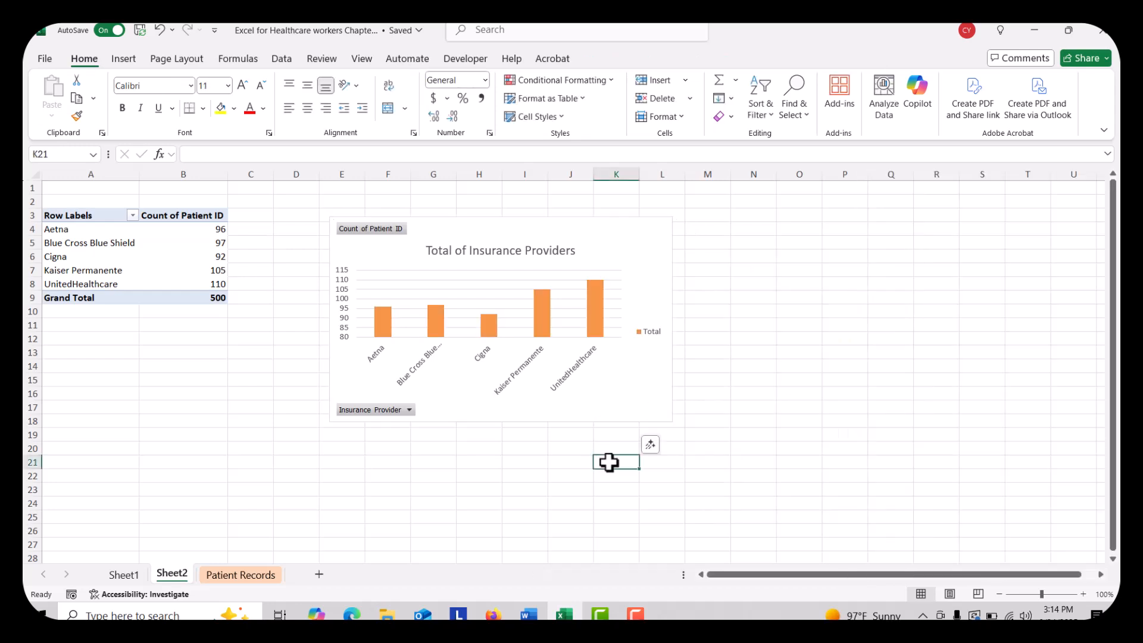
click(509, 24)
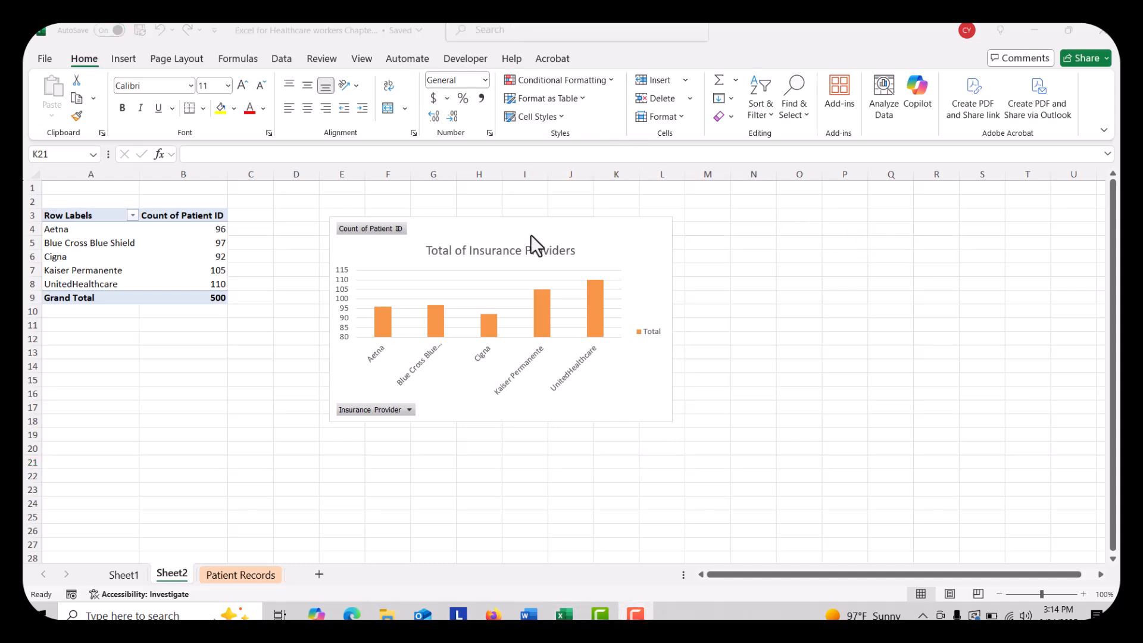
click(587, 230)
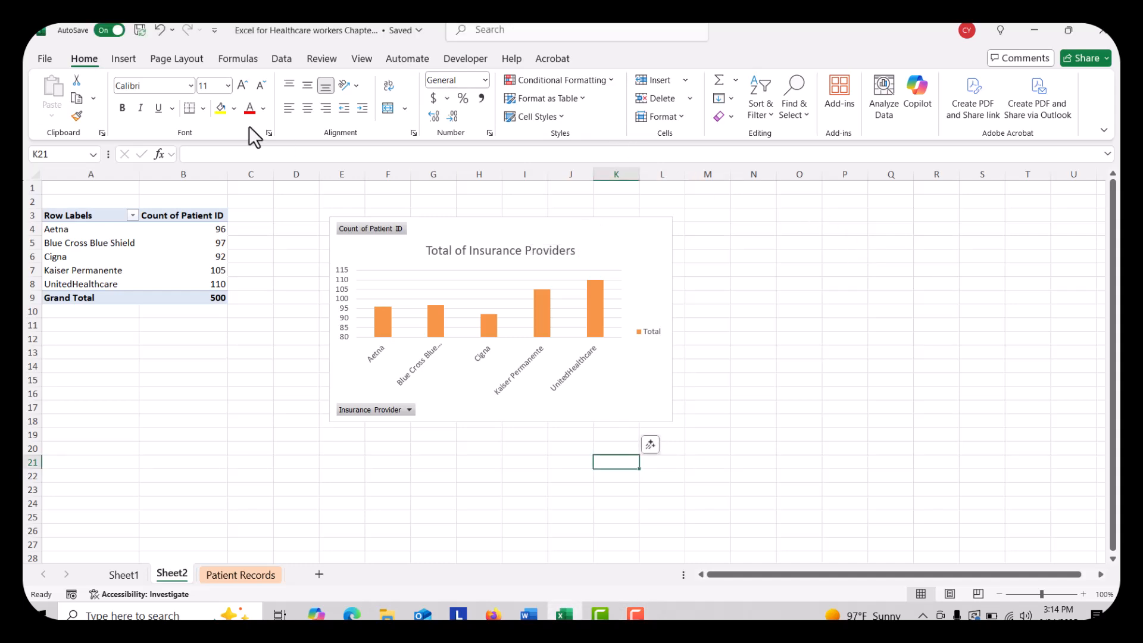
Change the PivotChart's type from clustered column to a standard Pie chart.
click(615, 256)
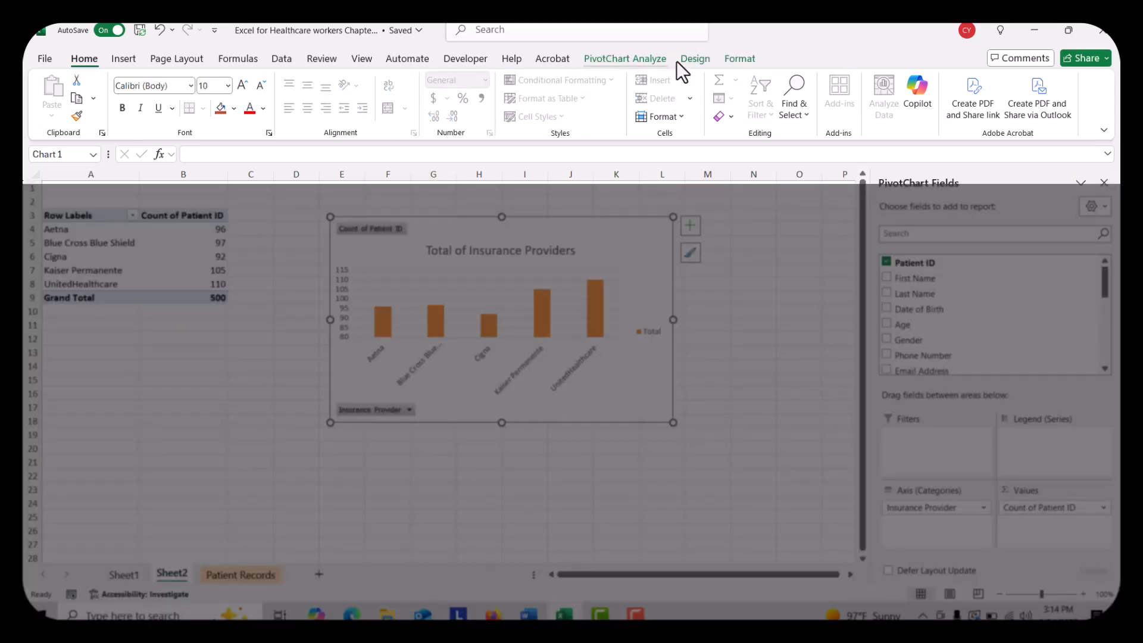
click(695, 59)
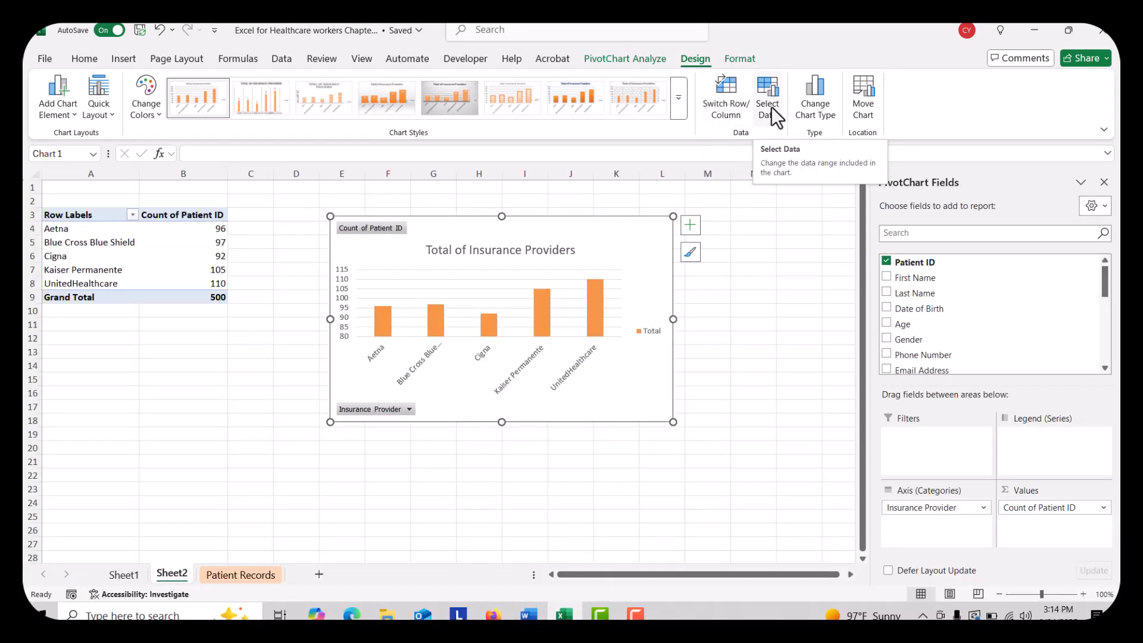
click(831, 104)
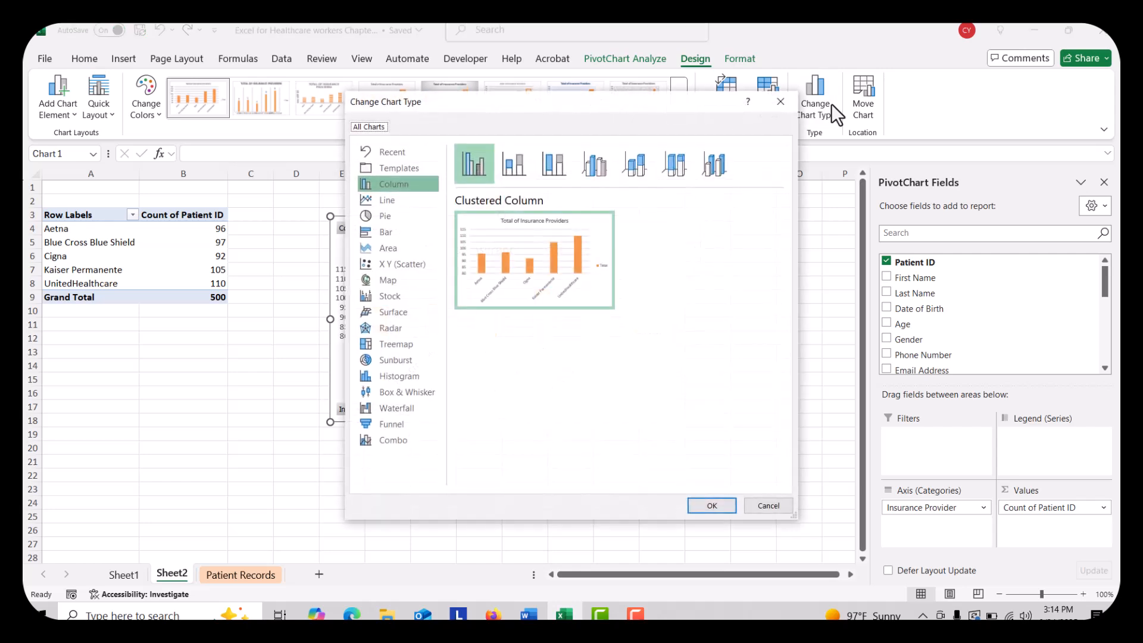
click(399, 220)
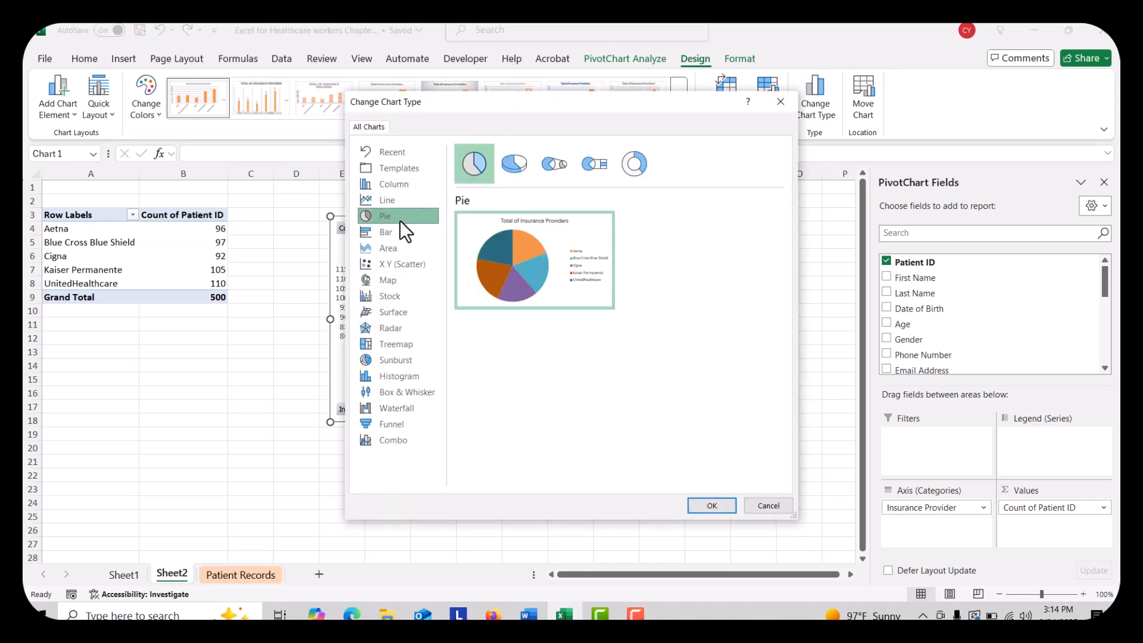
mouse_move(503, 245)
click(712, 505)
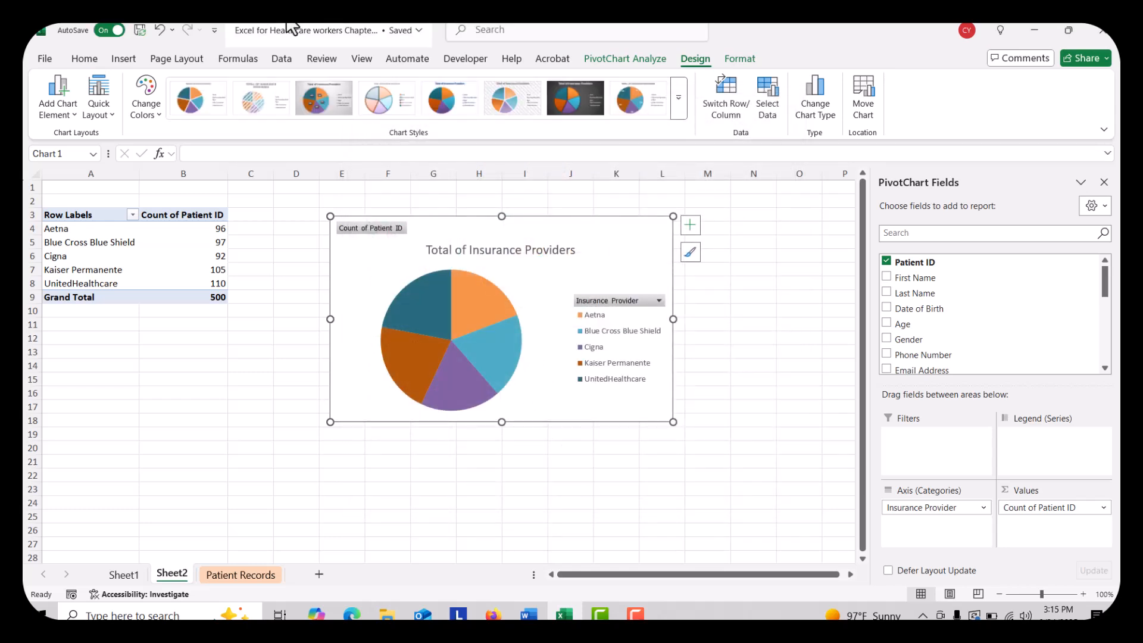
Examine the placement options for moving the pie chart and leave them without relocating it.
click(865, 107)
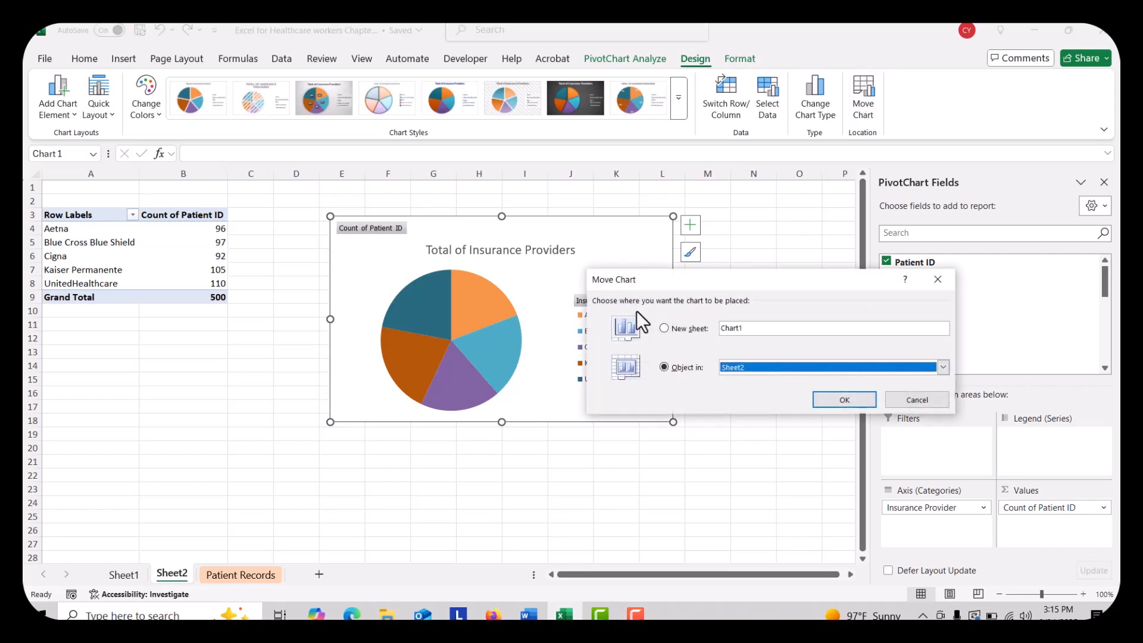
click(926, 401)
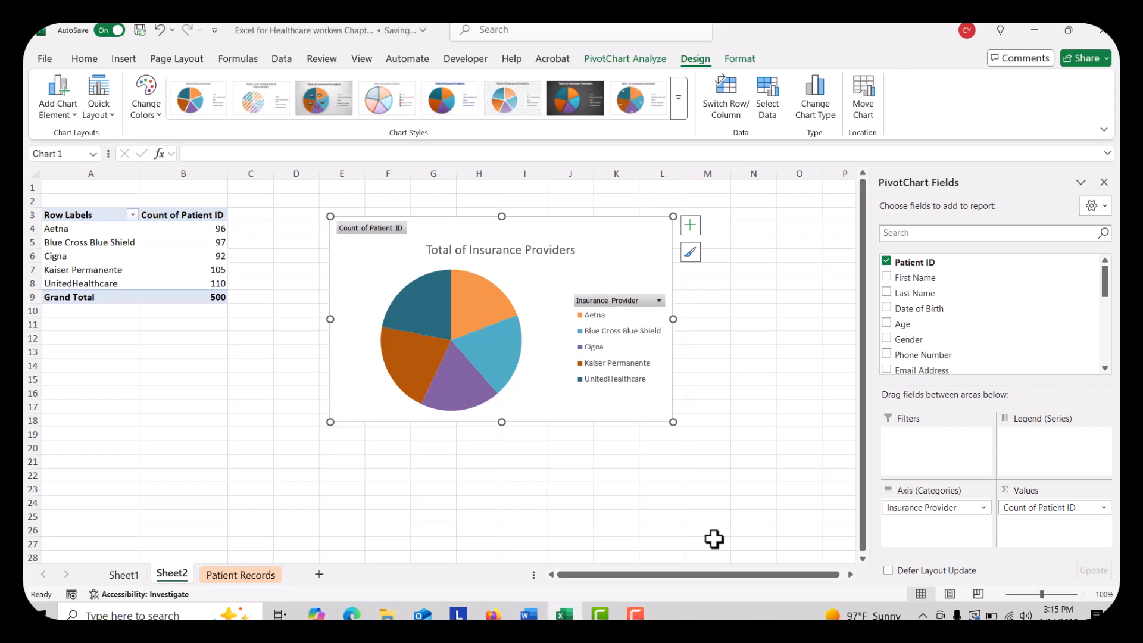